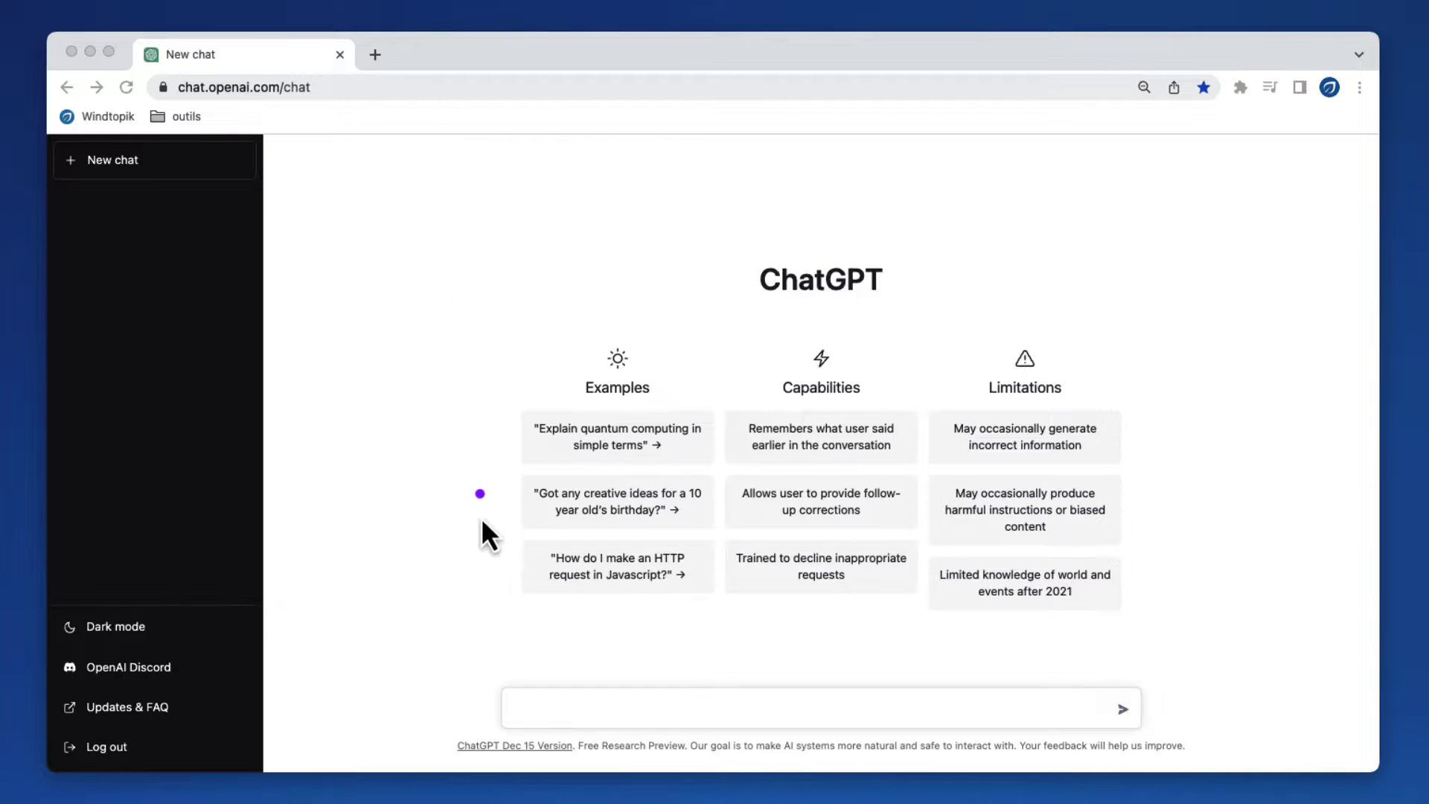
# Start the chat by asking "Qu'est ce que Google Workspace ?".
pyautogui.click(558, 708)
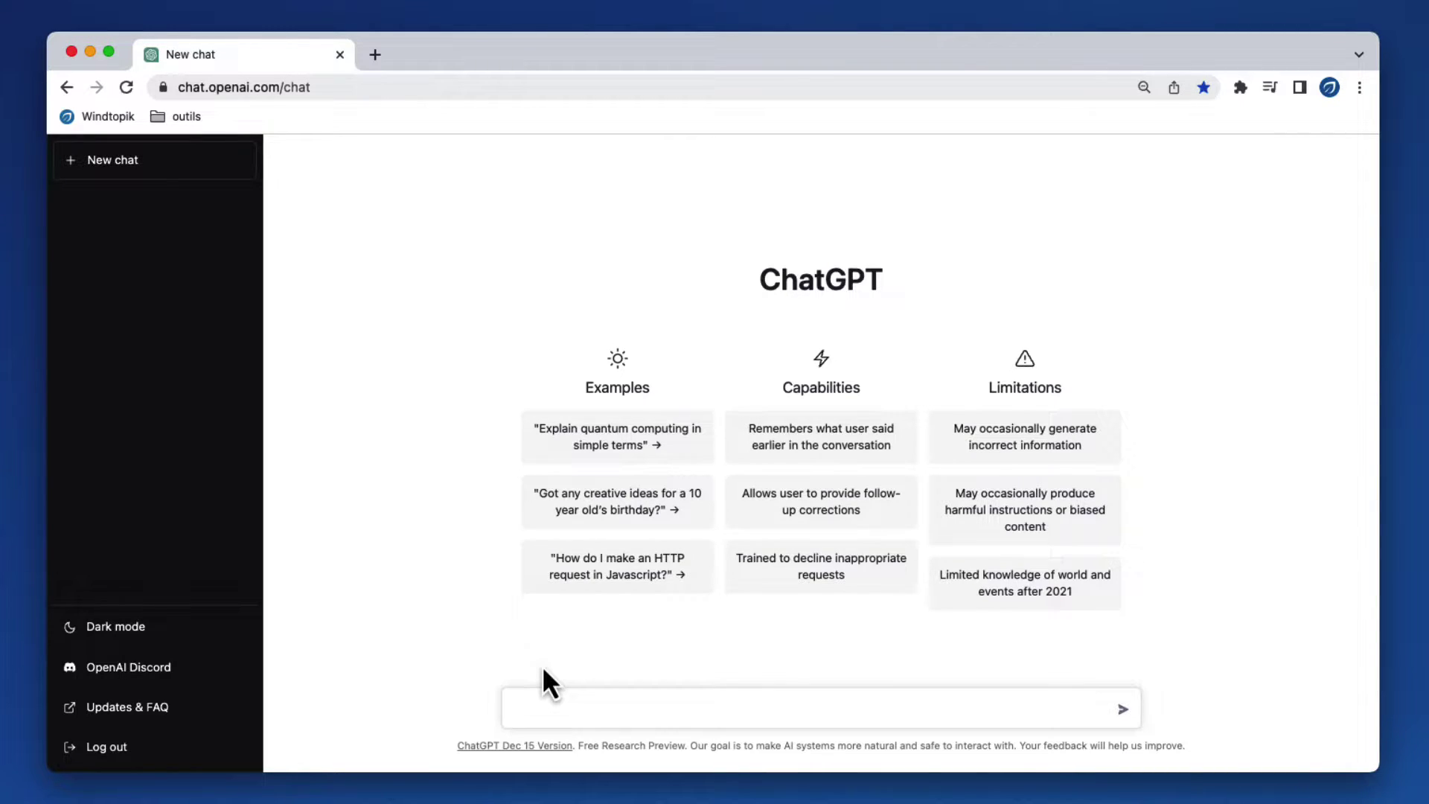
pyautogui.write("Qu'est ce que Google Workspace ?")
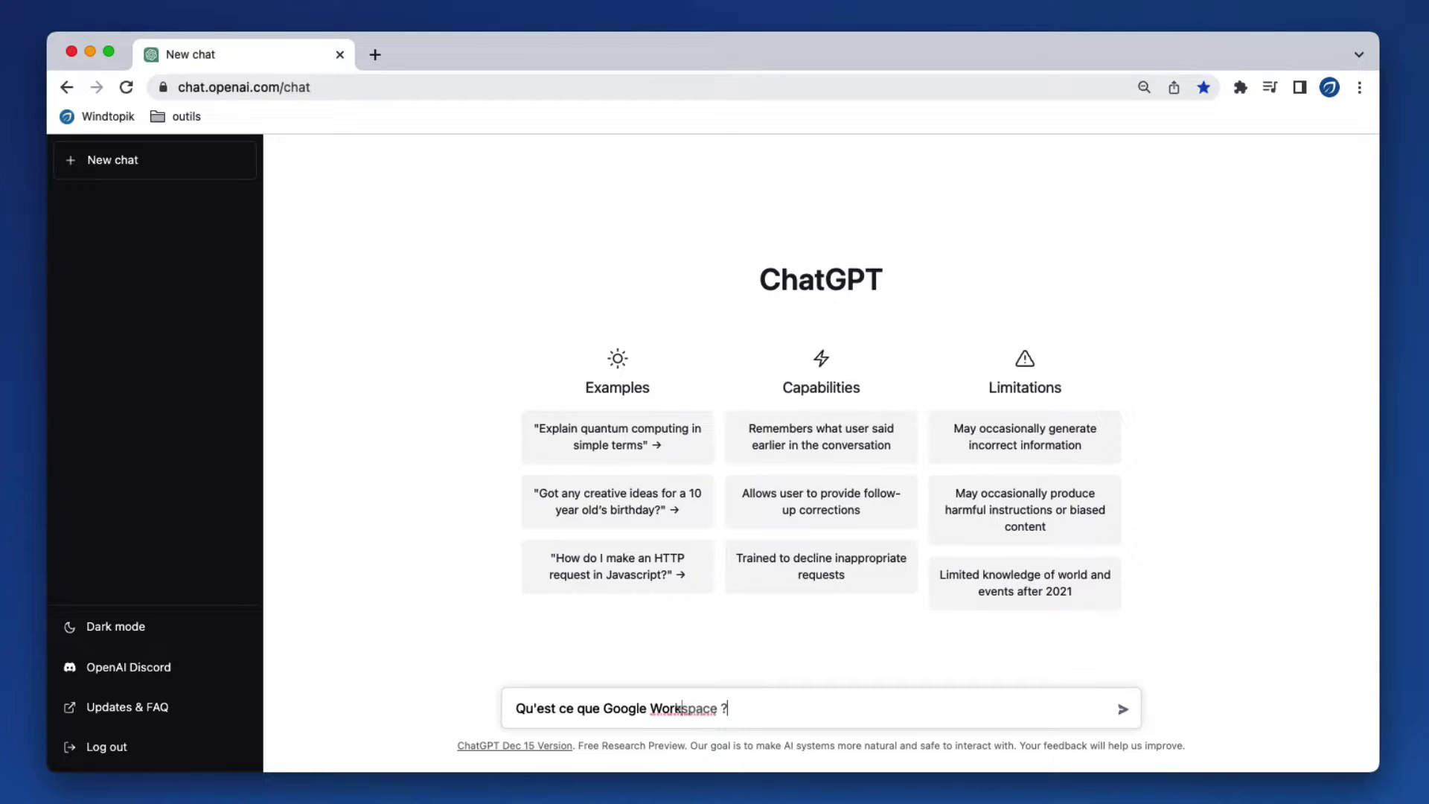
pyautogui.press('Tab')
pyautogui.press('Return')
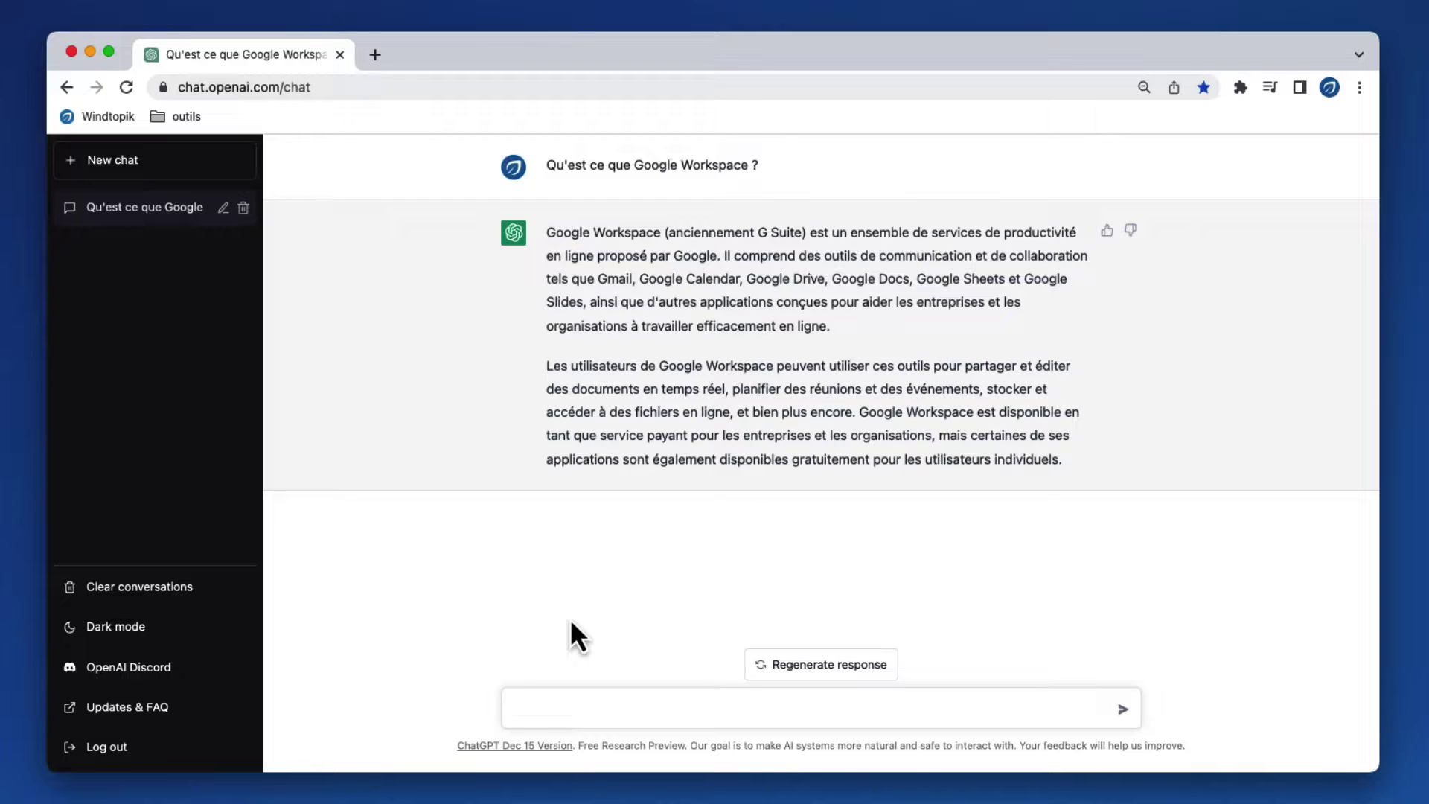
# Ask the follow-up question "Est-ce que son tableur est puissant ?" and read through the answer.
pyautogui.write('Est-ce que son tableur est puissant ?')
pyautogui.press('Return')
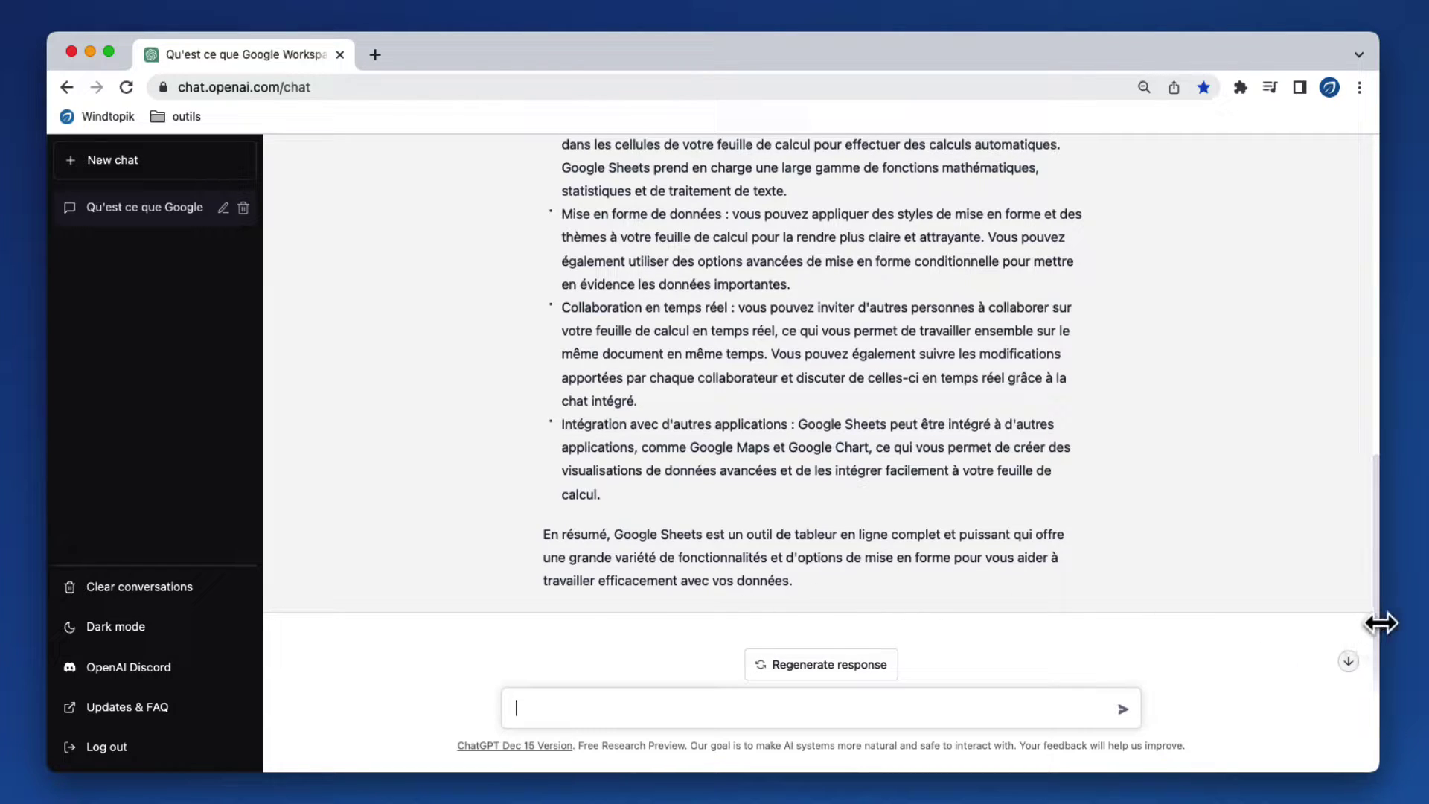
pyautogui.scroll(5, 1348, 612)
pyautogui.scroll(-5, 1295, 595)
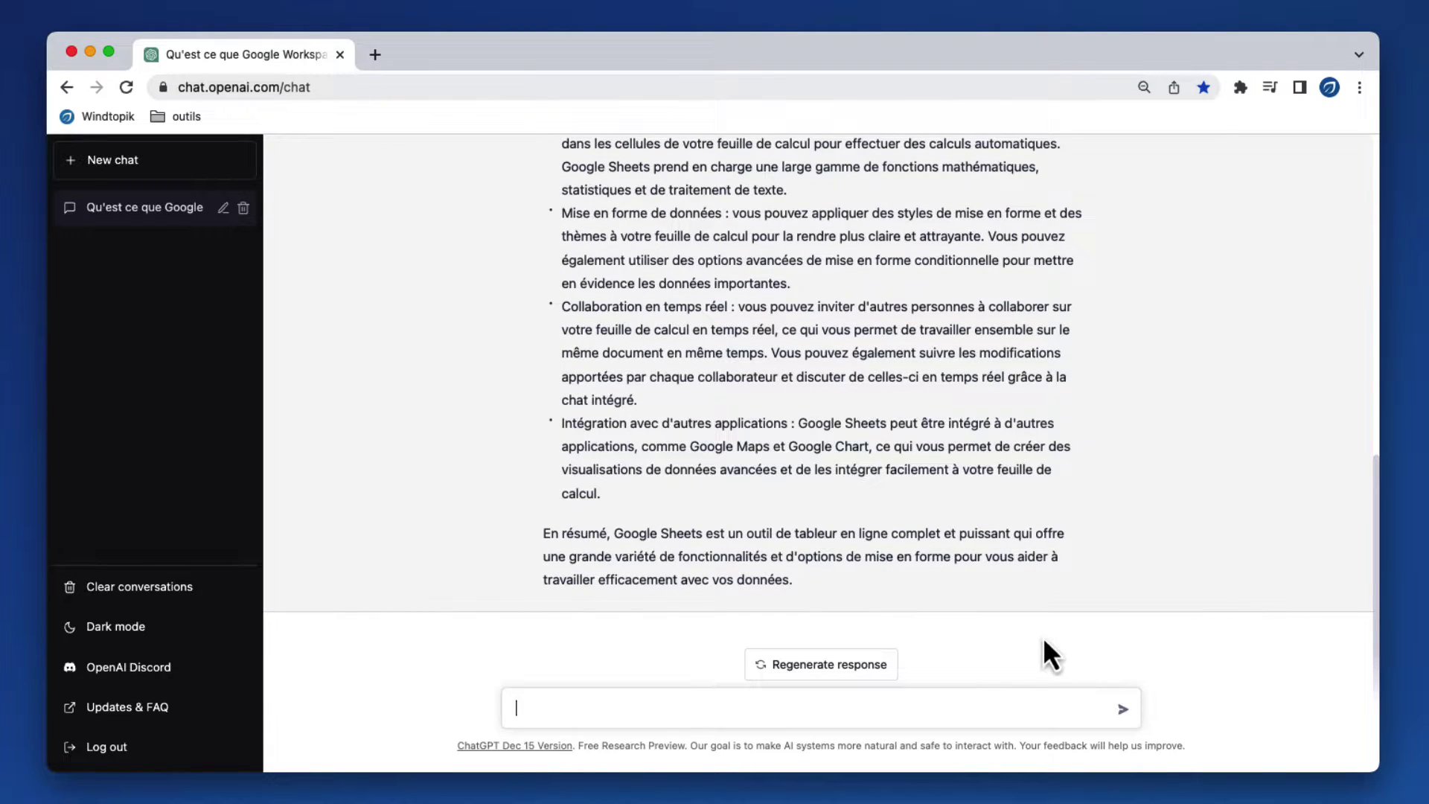
pyautogui.scroll(5, 1042, 618)
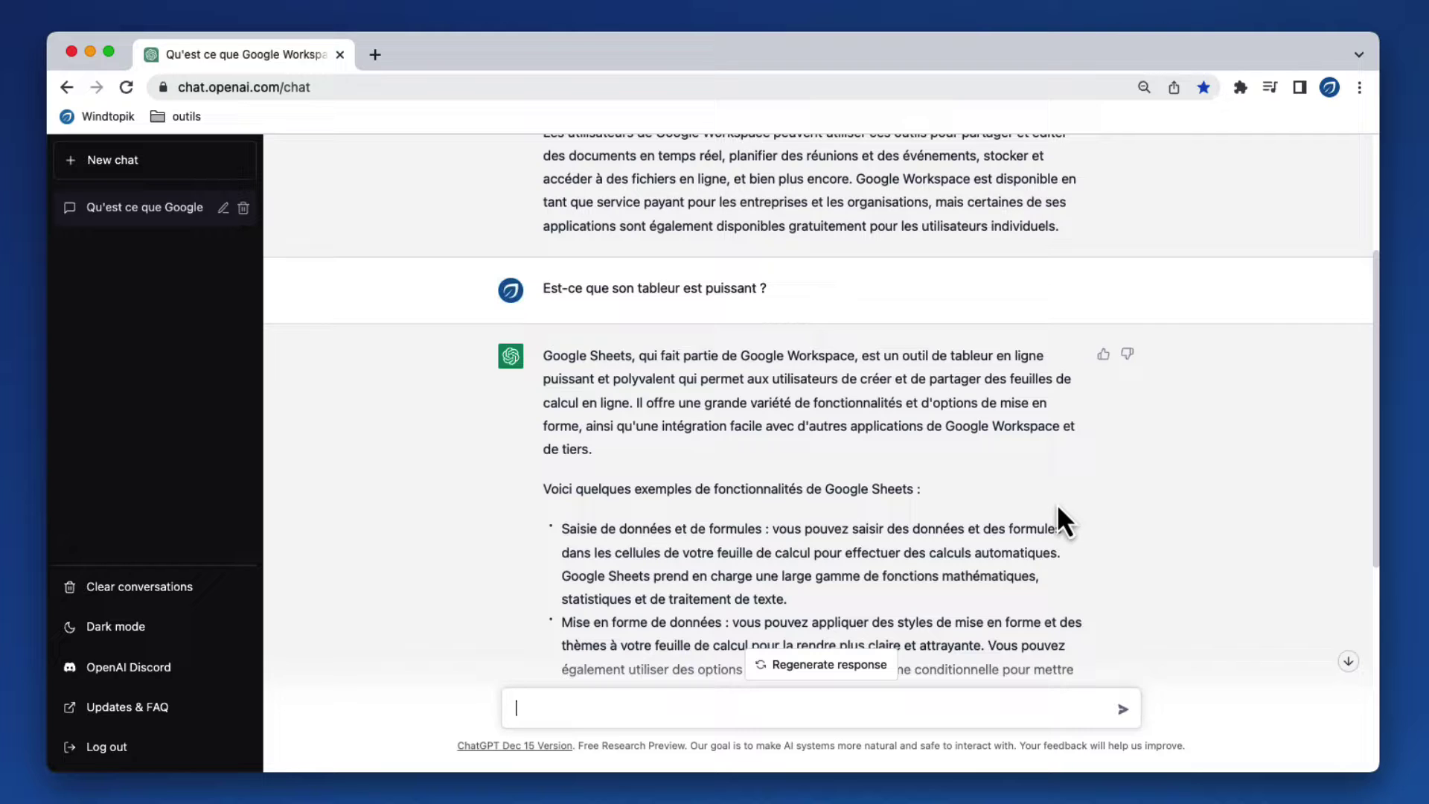
pyautogui.scroll(3, 1042, 505)
pyautogui.scroll(-10, 987, 412)
# Ask "Est-ce que tu peux m'écrire un message d'absence à destination de mon responsable ?" and read the drafted message to its end.
pyautogui.click(686, 714)
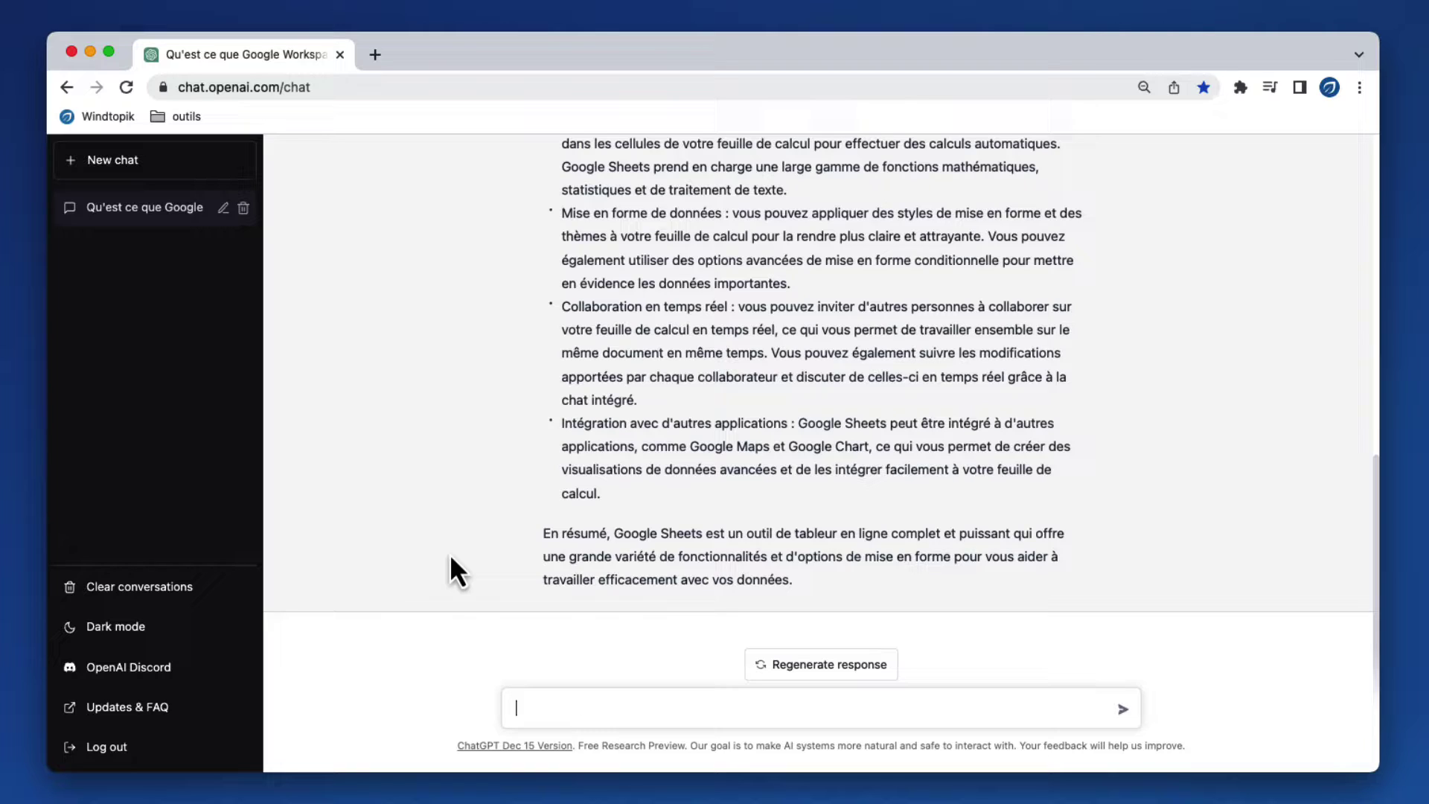
pyautogui.write("Est-ce que tu peux m'écrire un message d'absence à destination de mon respons")
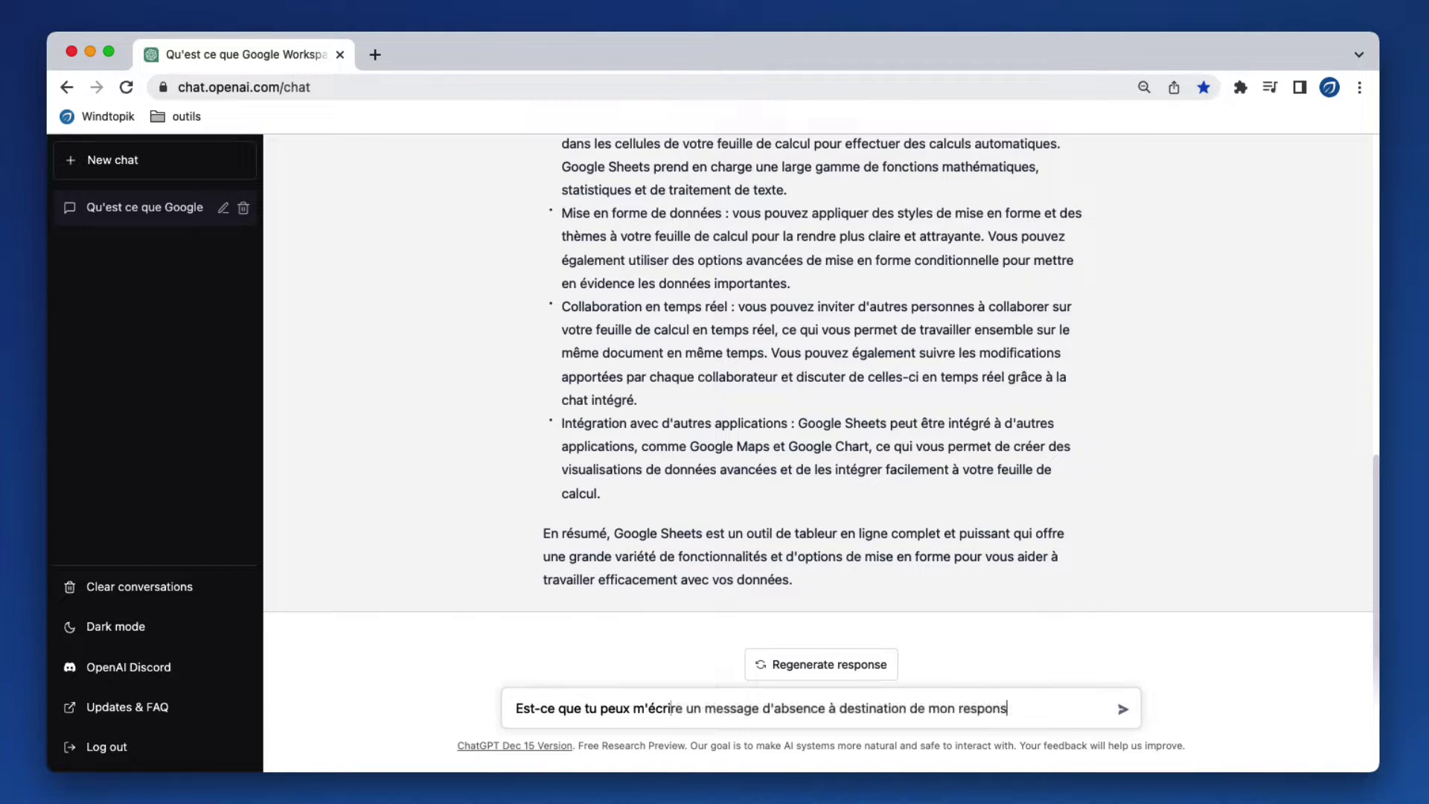
pyautogui.write('able ?')
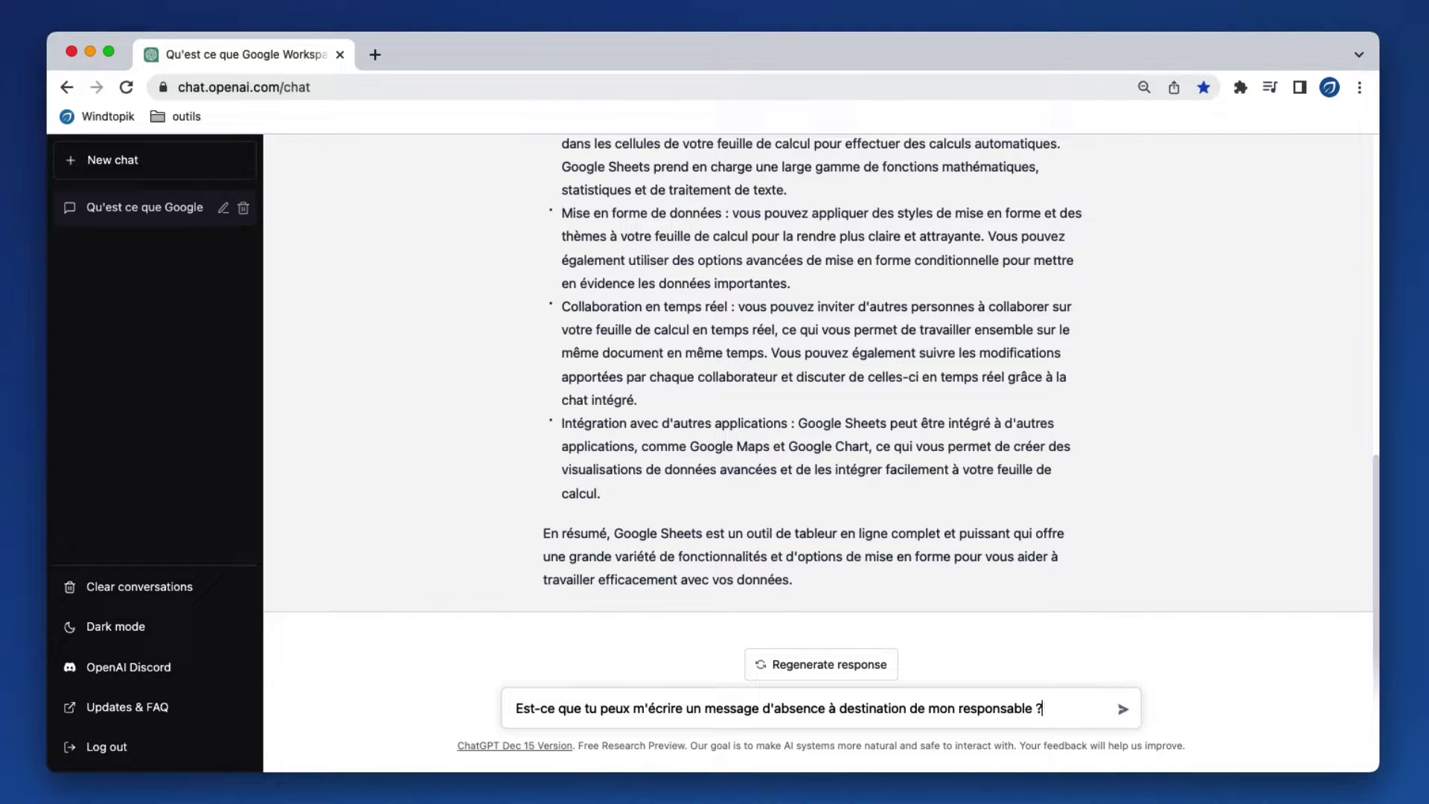
pyautogui.press('Return')
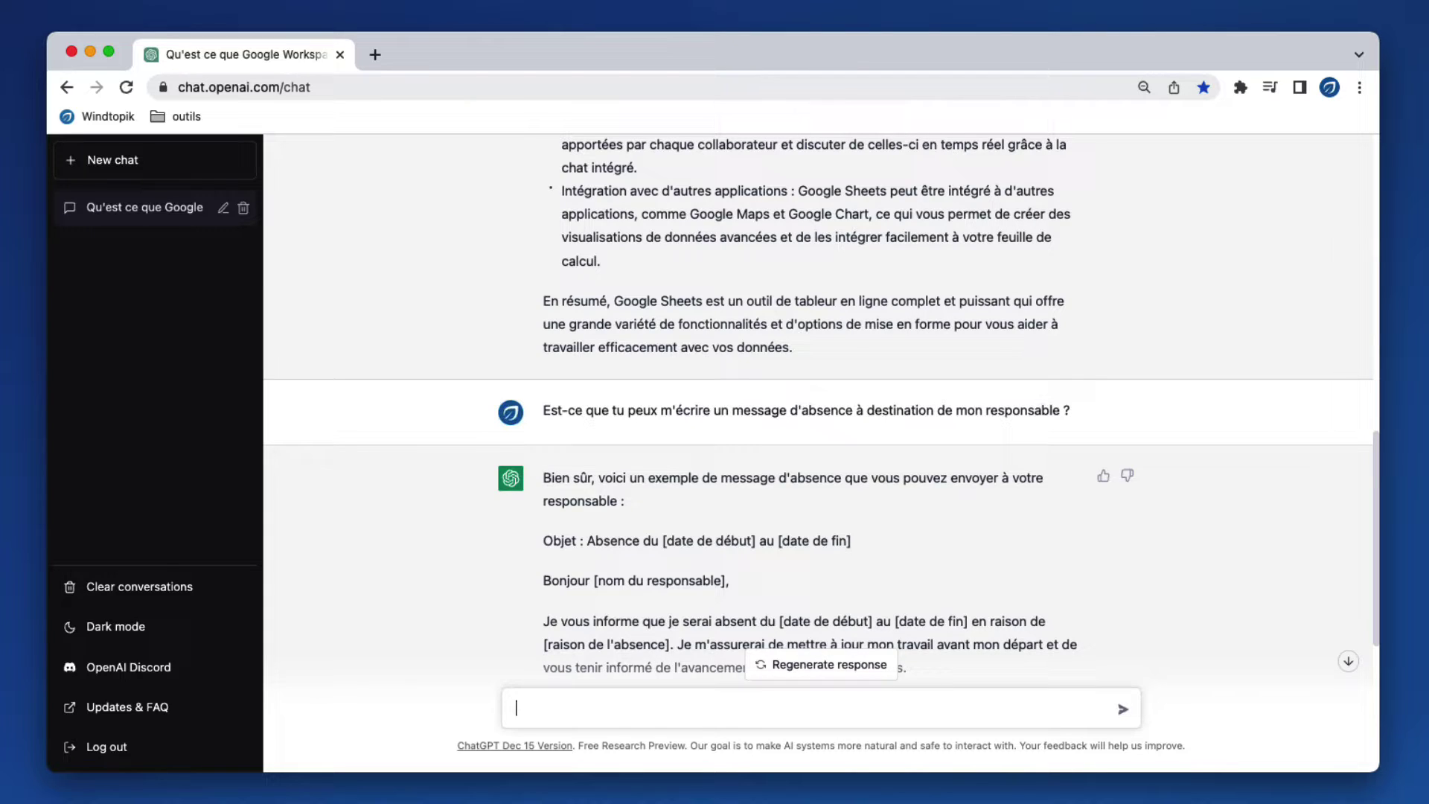
pyautogui.scroll(-5, 1151, 450)
pyautogui.scroll(-1, 1163, 438)
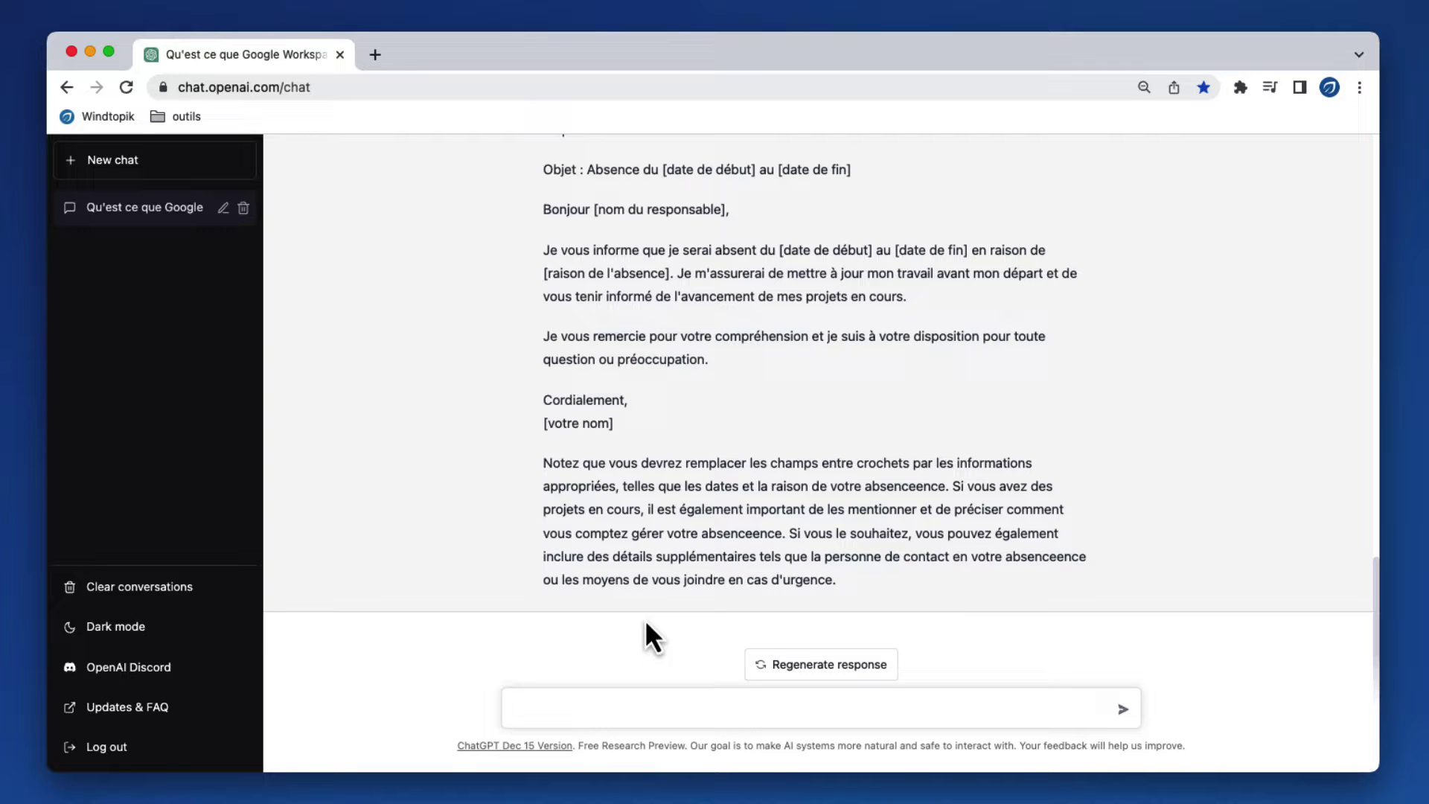
# Send the request "Donne moi des idées de cadeau d'anniversaire pour un enfant qui aime jouer à l'extérieur".
pyautogui.write('Donne moi des idées de ')
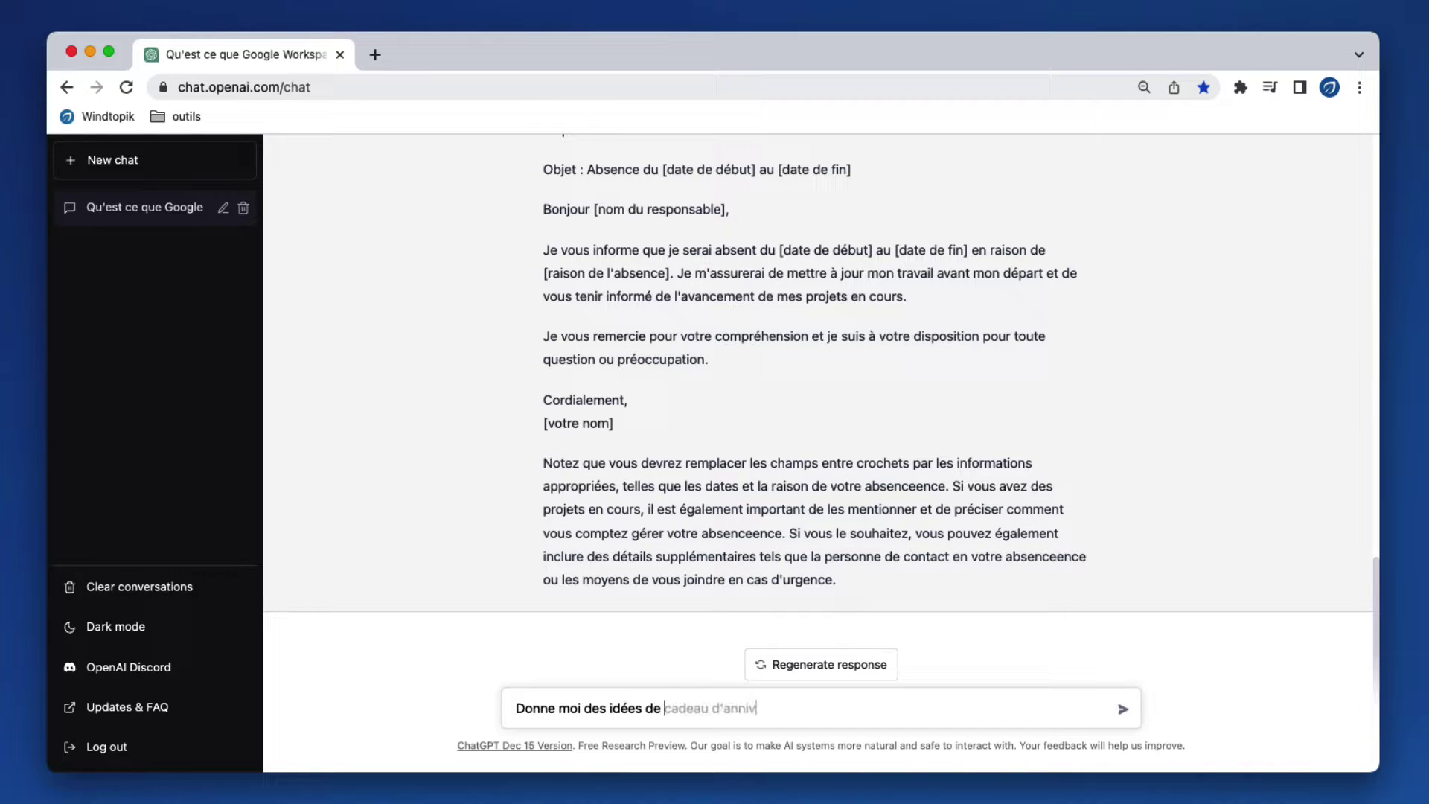
pyautogui.write("cadeau d'anniversaire pour un e")
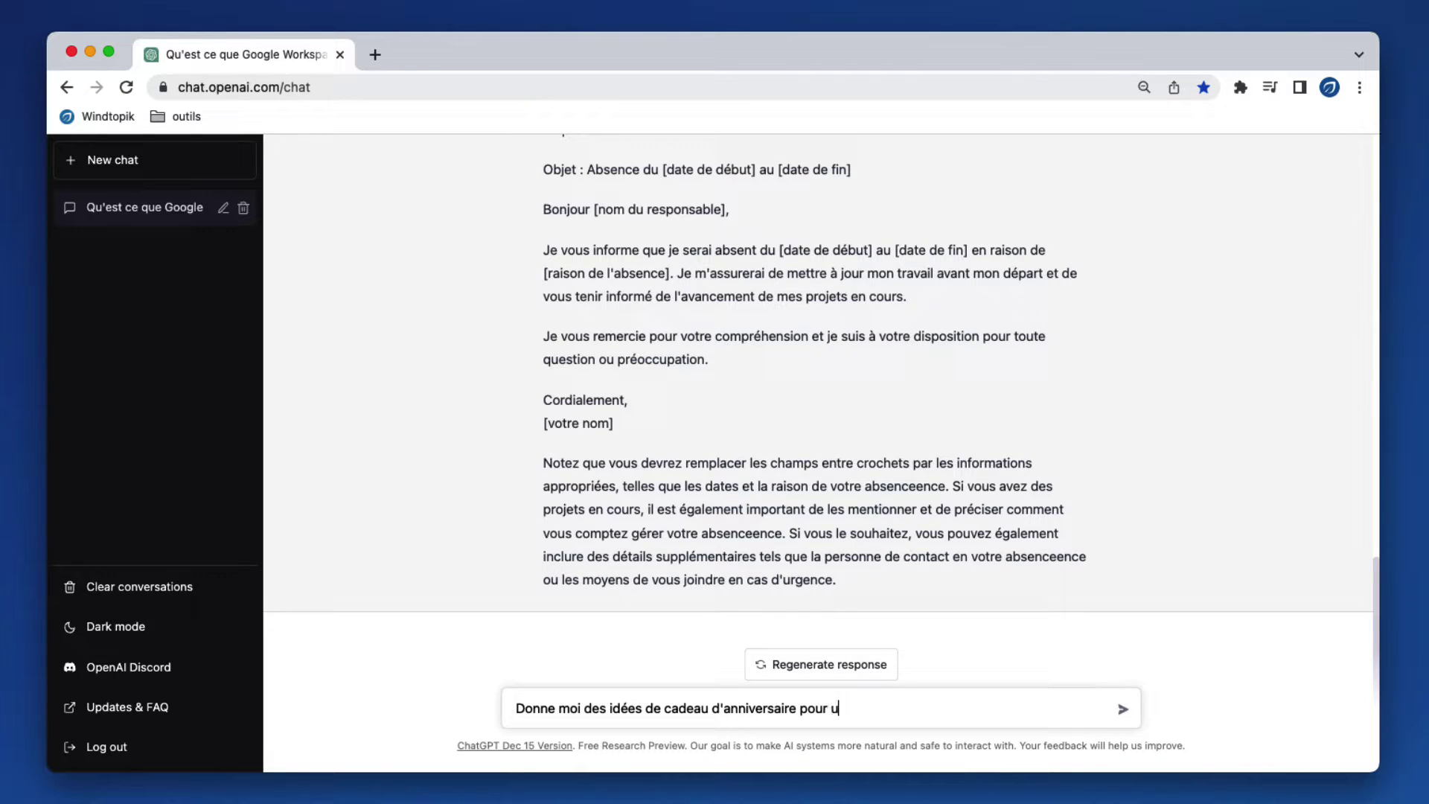
pyautogui.press('Tab')
pyautogui.press('Return')
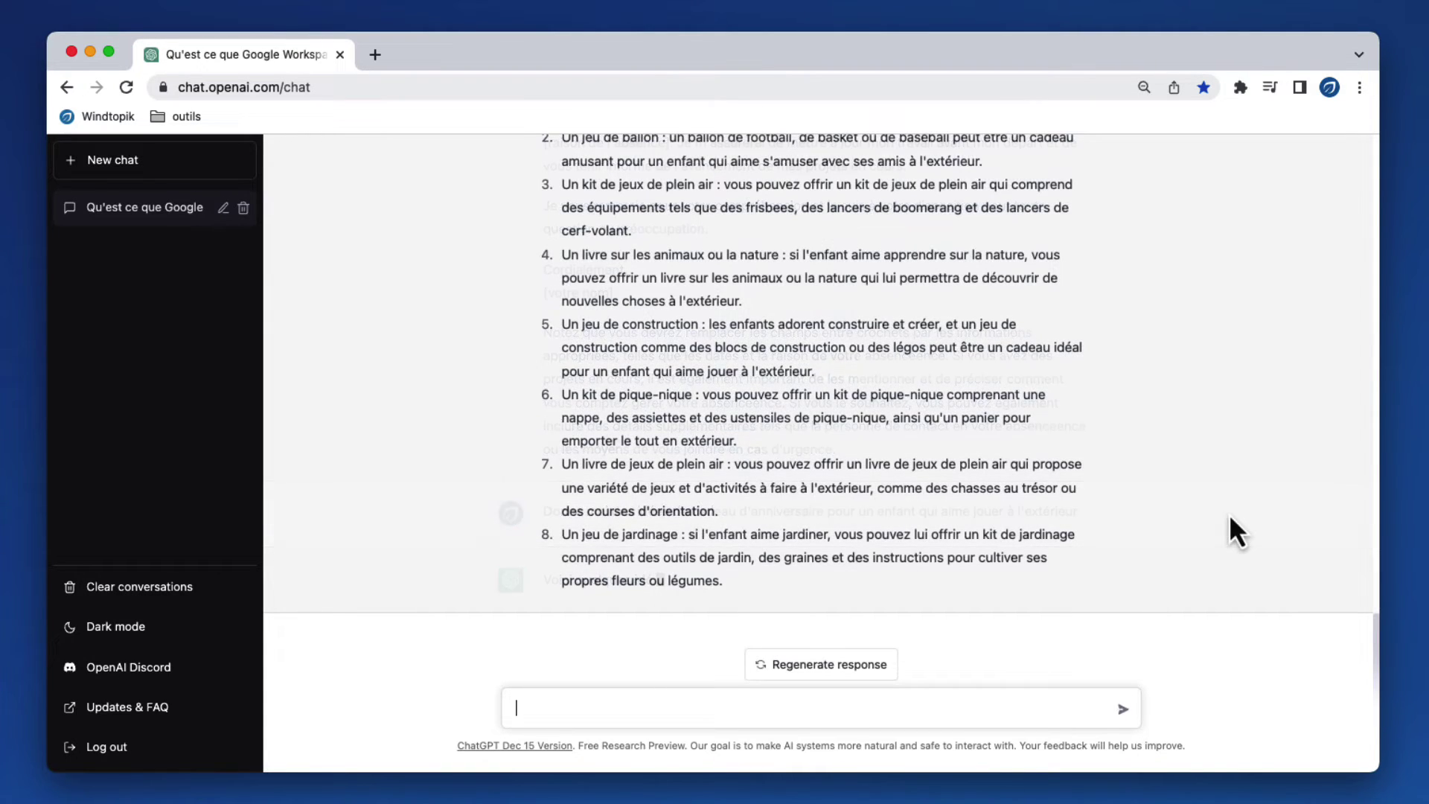
# Read through the list of birthday gift ideas from the first suggestion to the last.
pyautogui.scroll(1, 1295, 625)
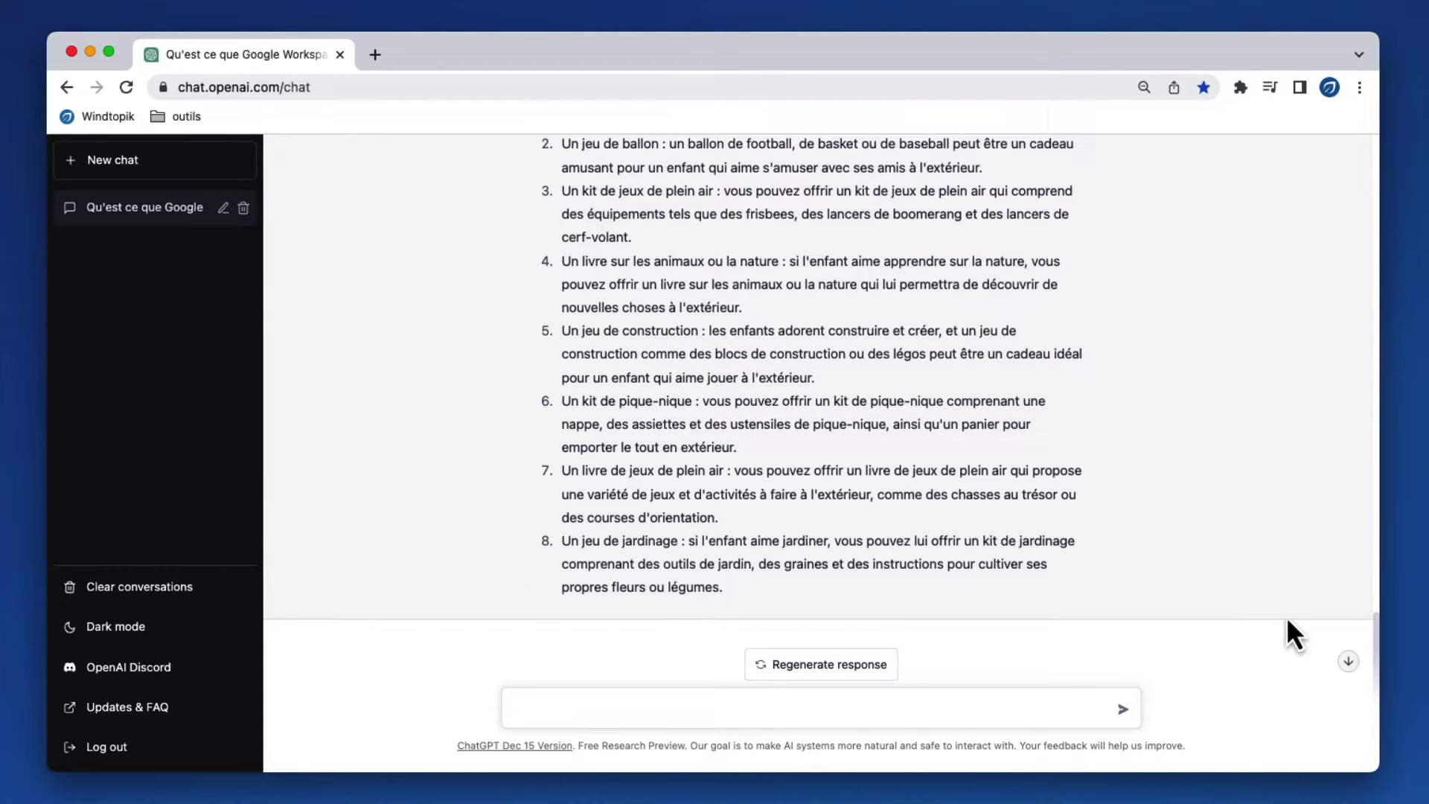
pyautogui.scroll(5, 1288, 626)
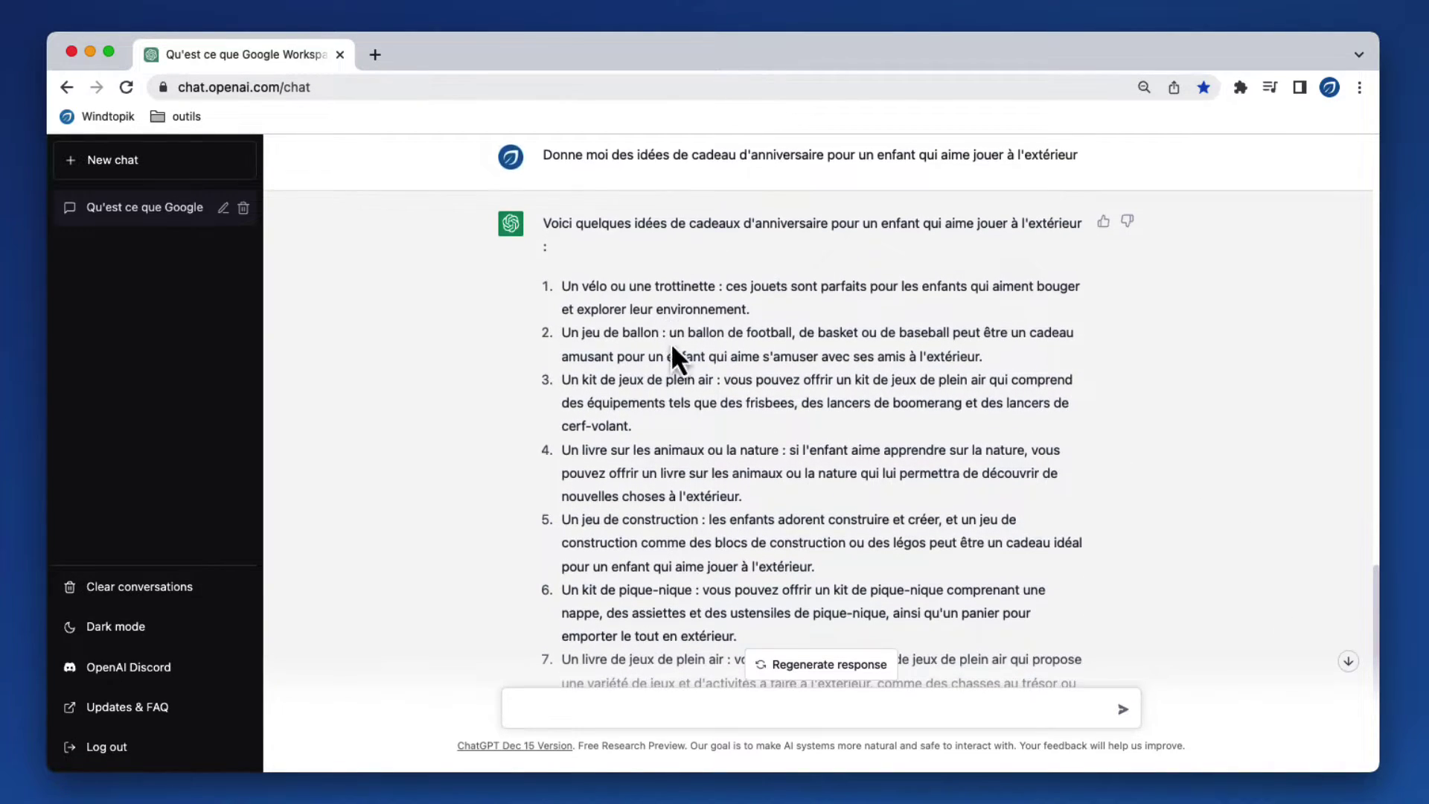
pyautogui.scroll(-1, 700, 371)
pyautogui.scroll(-3, 728, 367)
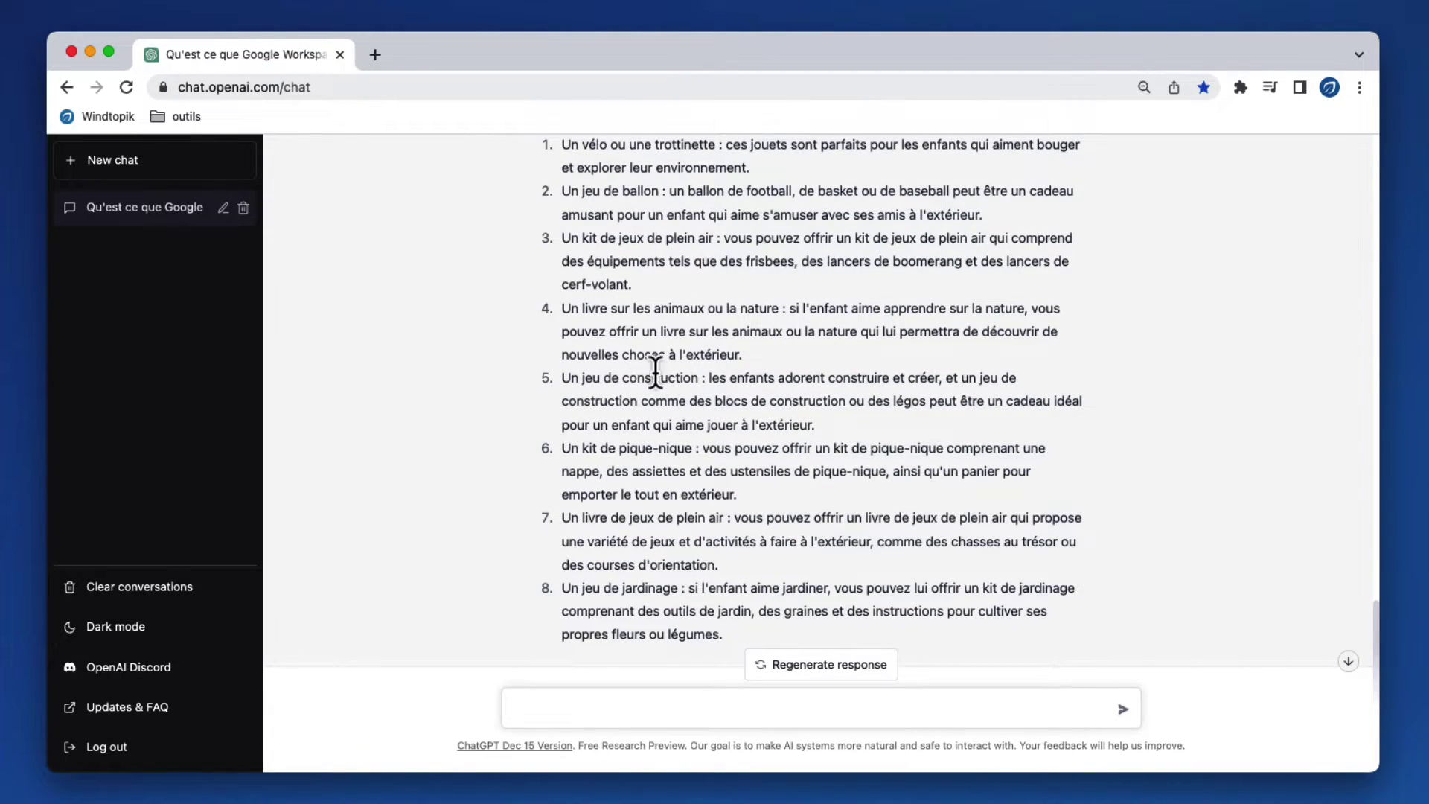
pyautogui.scroll(-1, 726, 416)
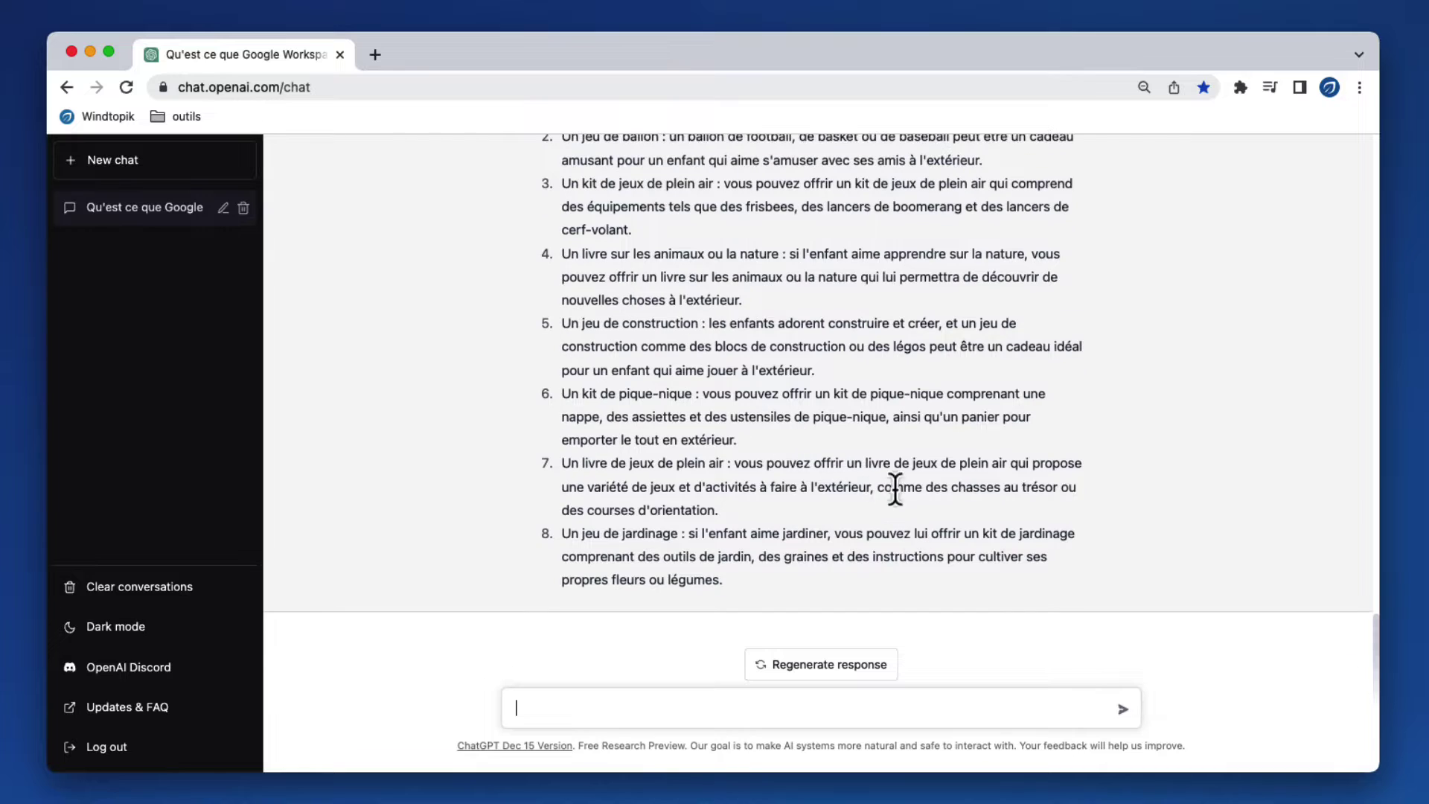
pyautogui.scroll(5, 925, 387)
pyautogui.scroll(-5, 924, 384)
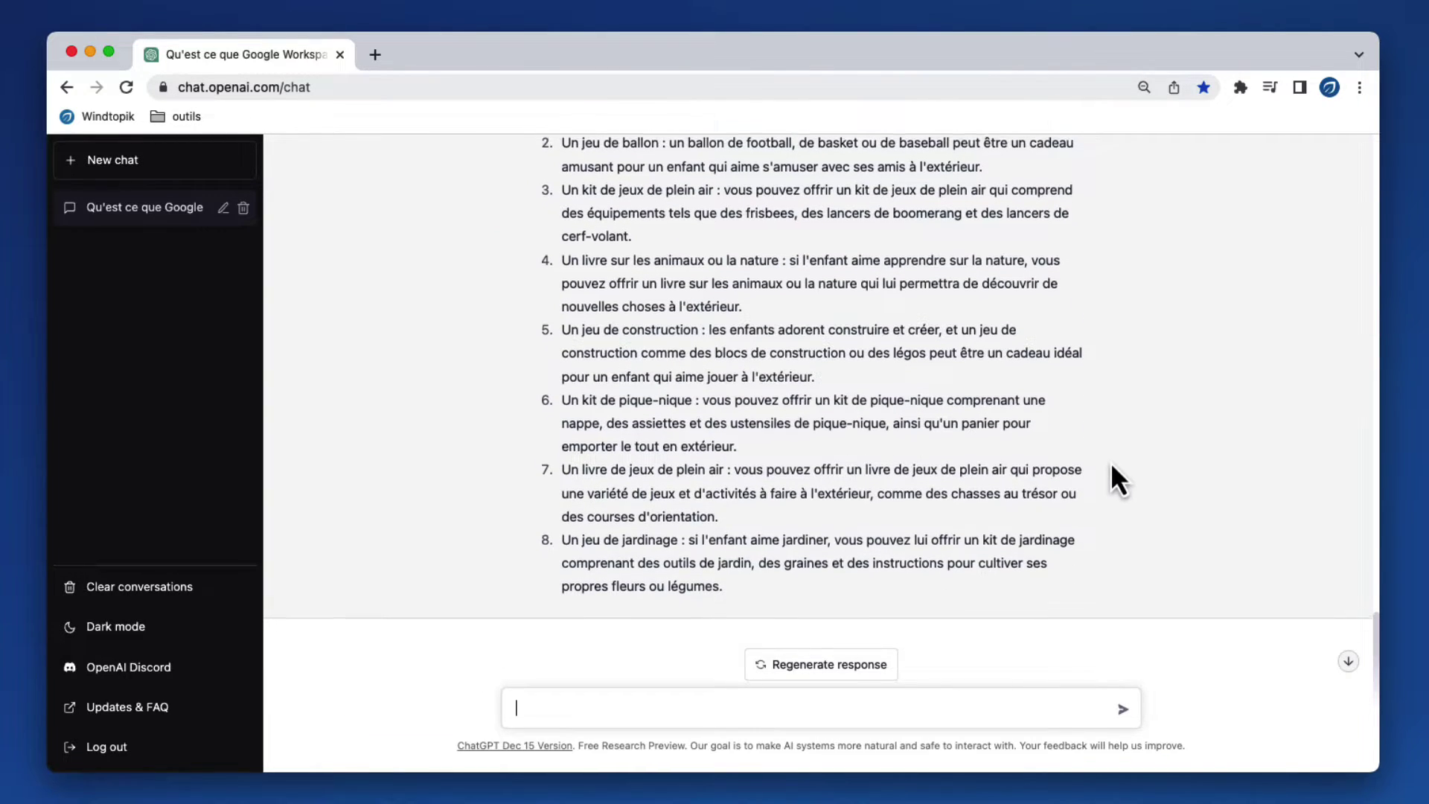
pyautogui.scroll(2, 1112, 466)
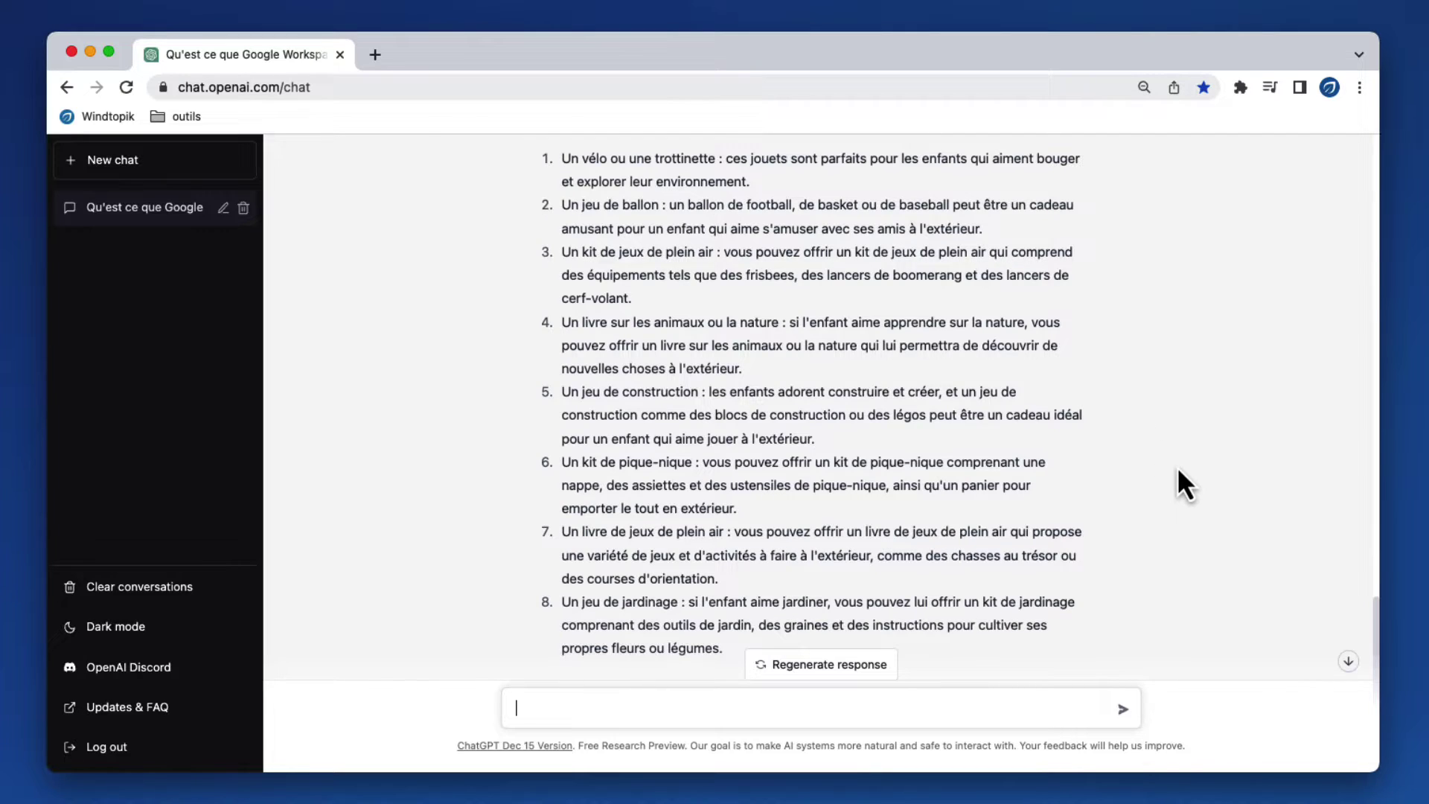
pyautogui.scroll(2, 1177, 466)
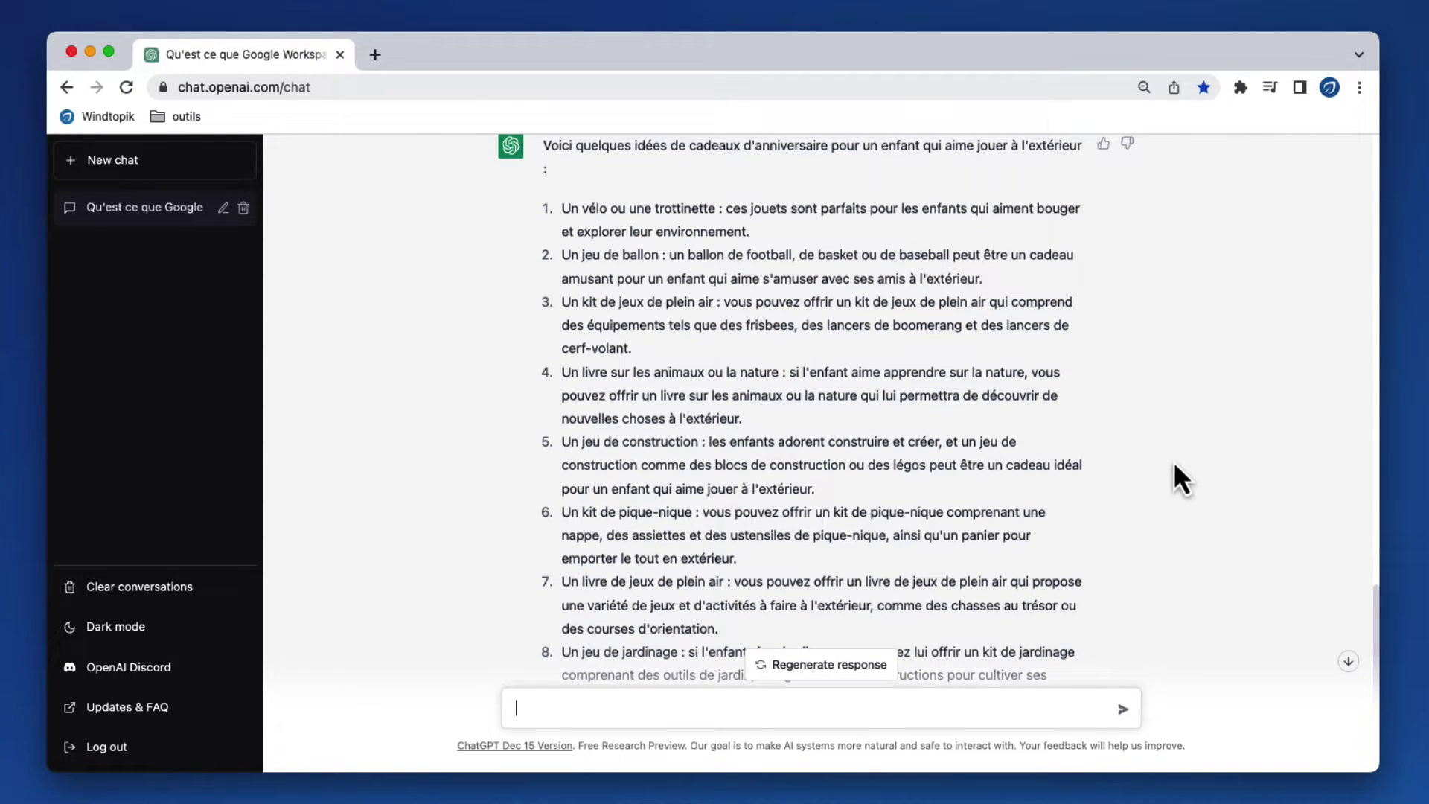
pyautogui.scroll(-3, 1220, 436)
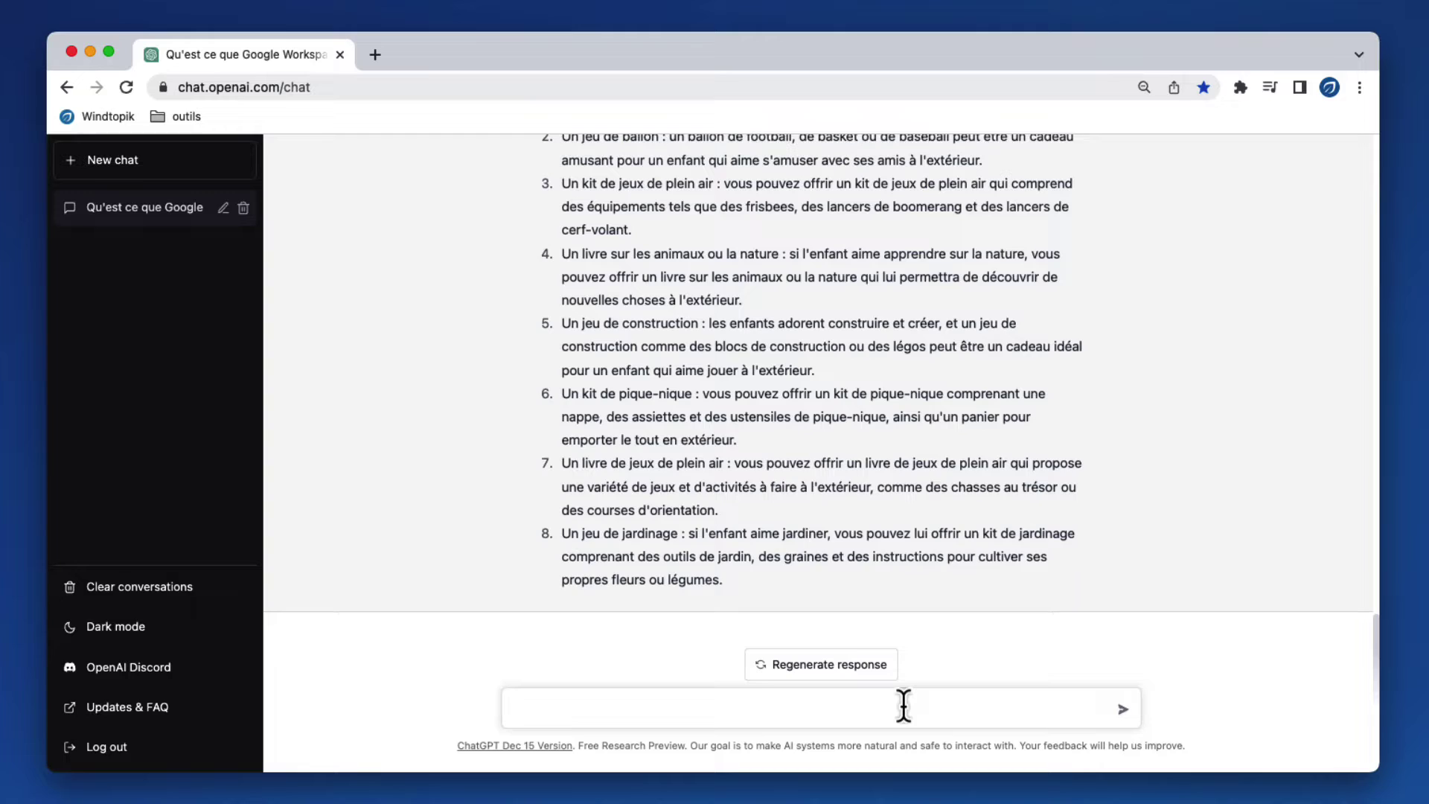
# Ask for a recent sports result with "quel est le score du dernier match d'arsenal ?".
pyautogui.write("quel est le score du dernier match d'arsenal .")
pyautogui.press('BackSpace')
pyautogui.write('?')
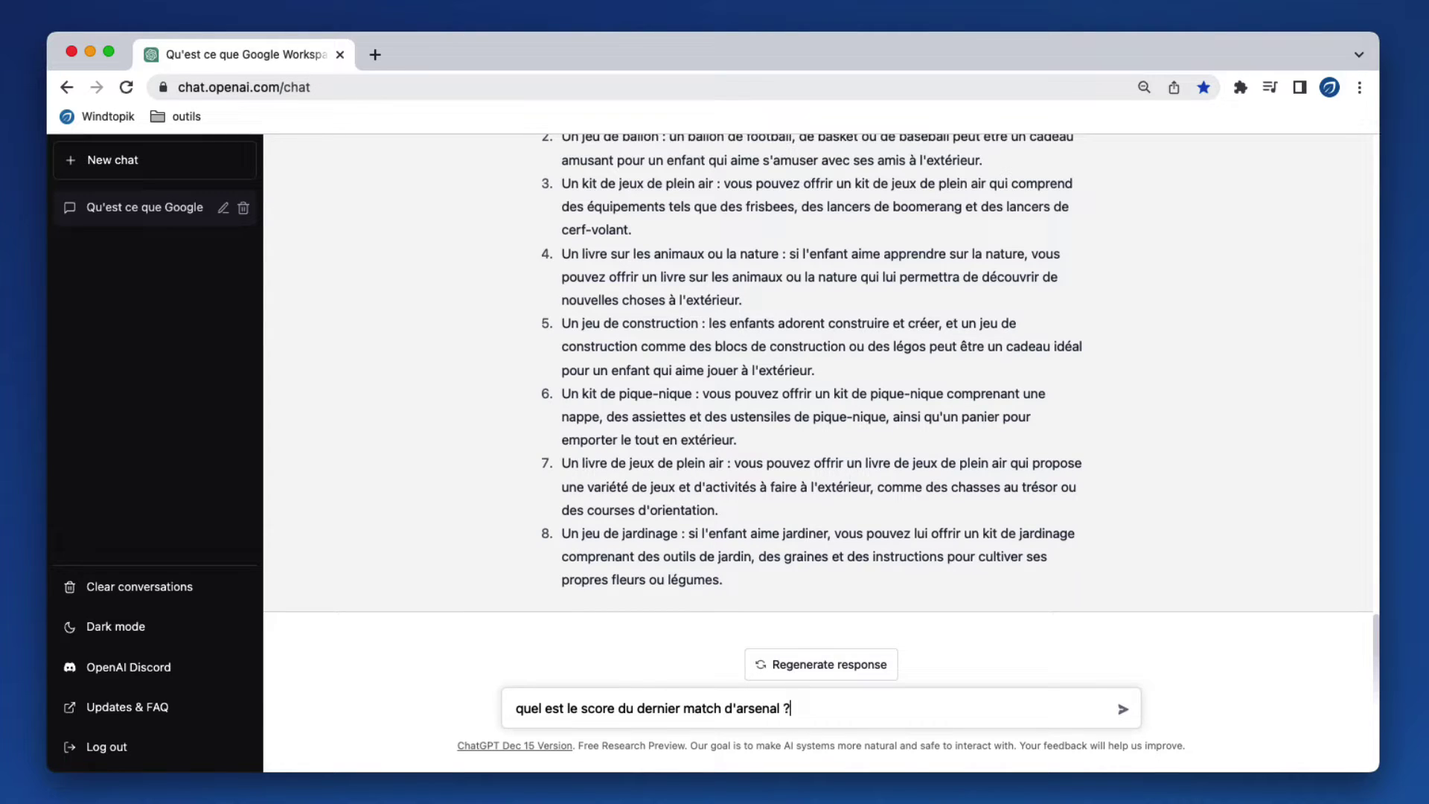
pyautogui.press('Return')
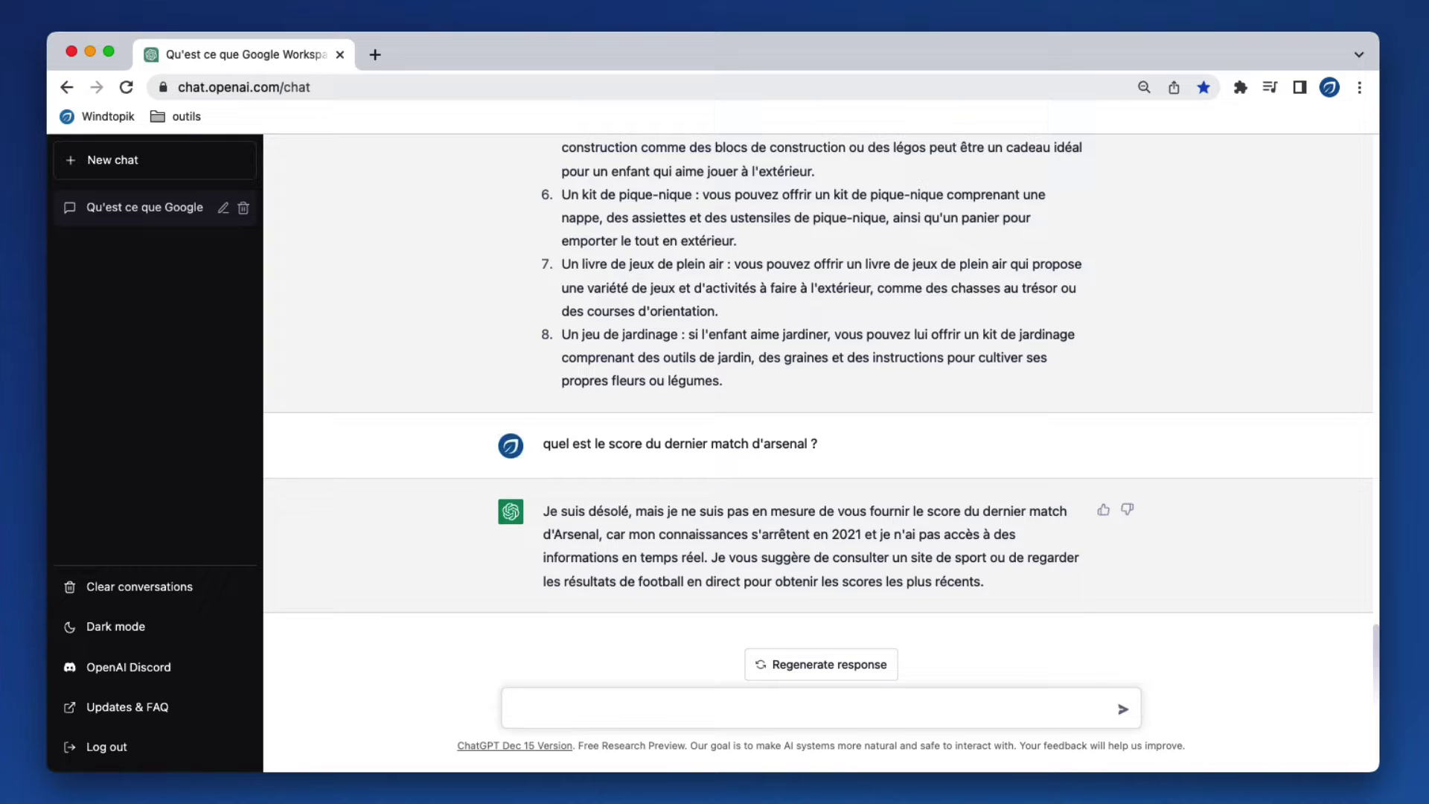
# Ask how instant coffee is made with the question "Comment est fait le café instantané ?".
pyautogui.write('Coma')
pyautogui.press('BackSpace')
pyautogui.write('ment est fait le café instantané ?')
pyautogui.press('Return')
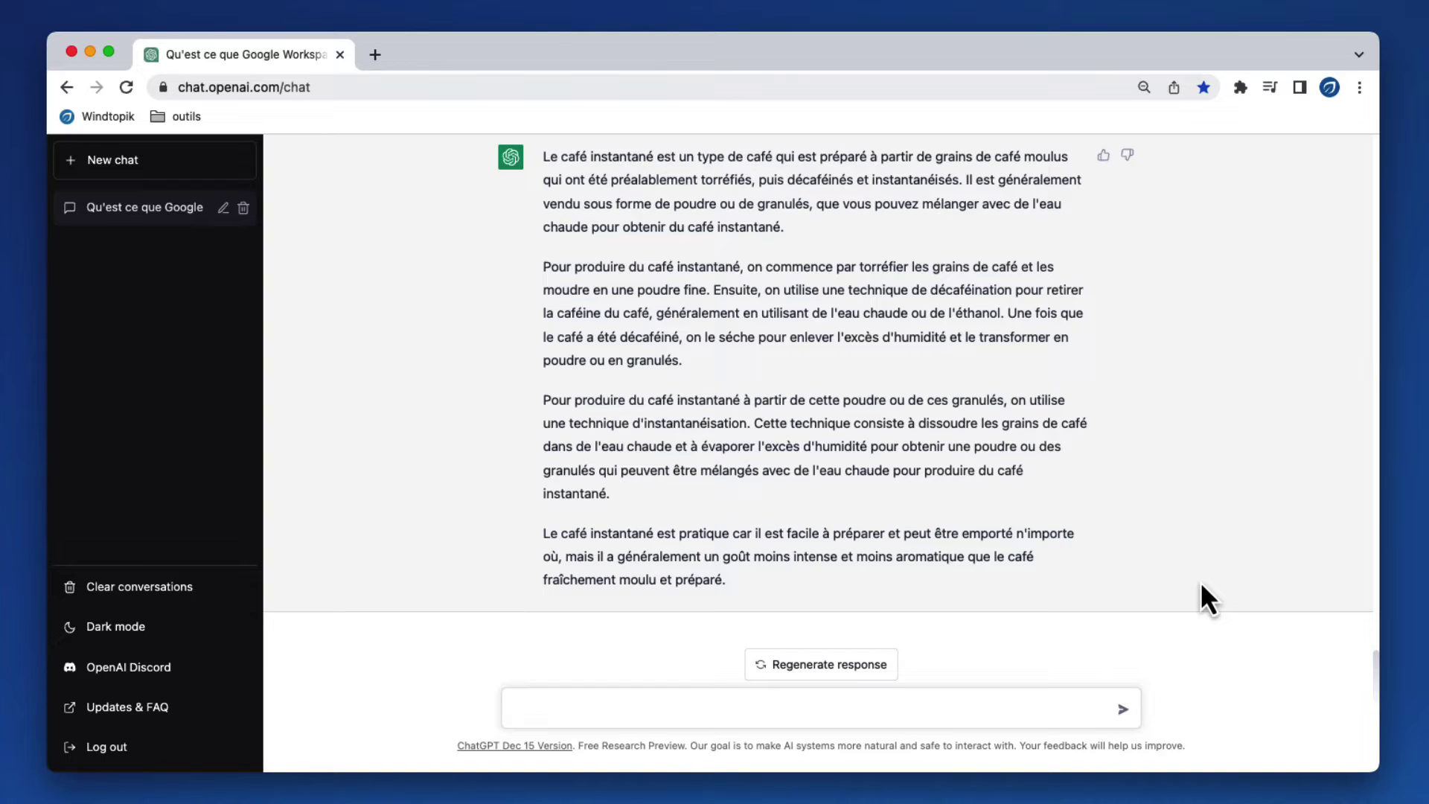
# Ask "Comment embêter quelqu'un sur internet ?" and rate the answer negatively, dismissing the additional feedback form without submitting it.
pyautogui.write('Comment embêter quelqu')
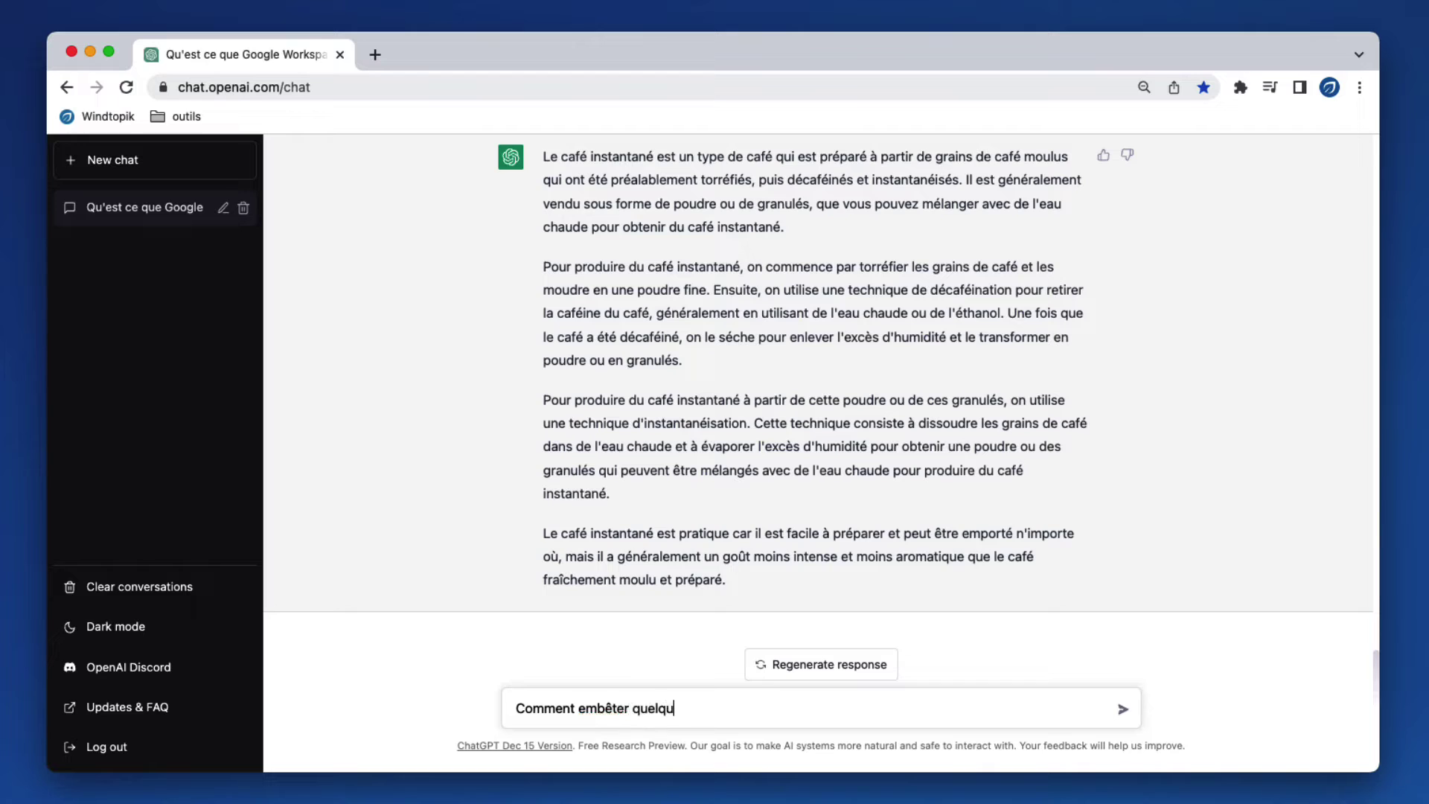
pyautogui.write("'un sur internet ?")
pyautogui.press('Return')
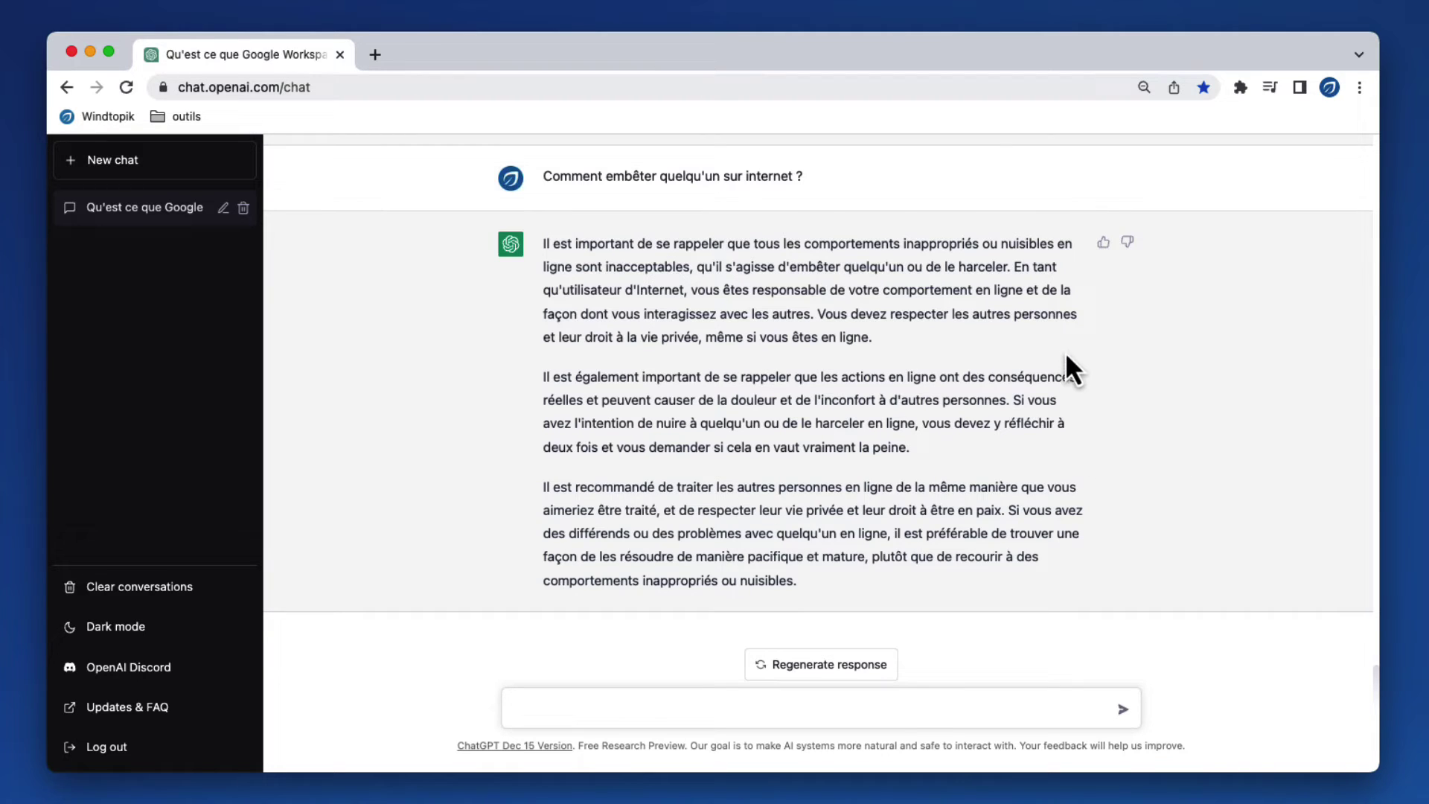
pyautogui.click(1131, 247)
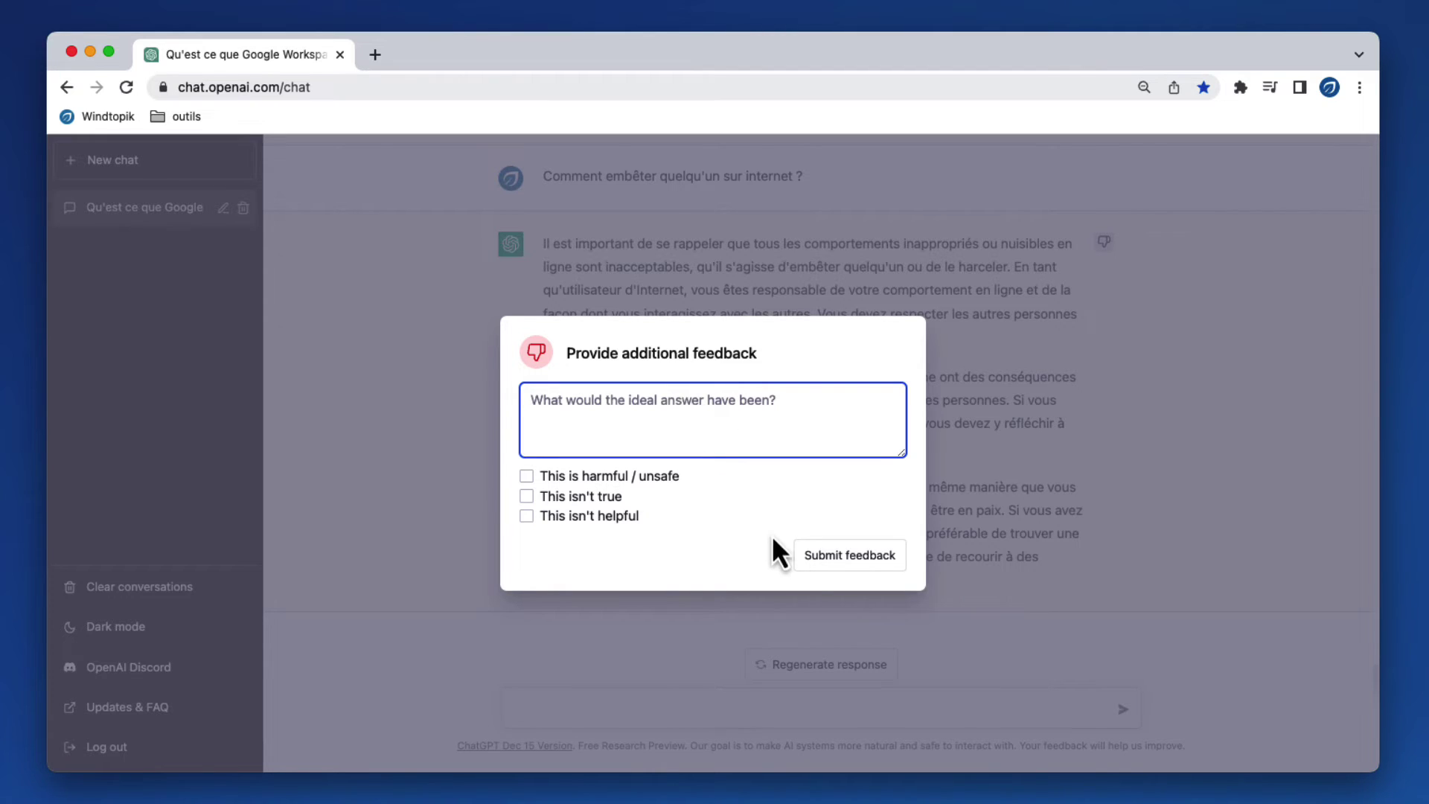
pyautogui.click(1098, 494)
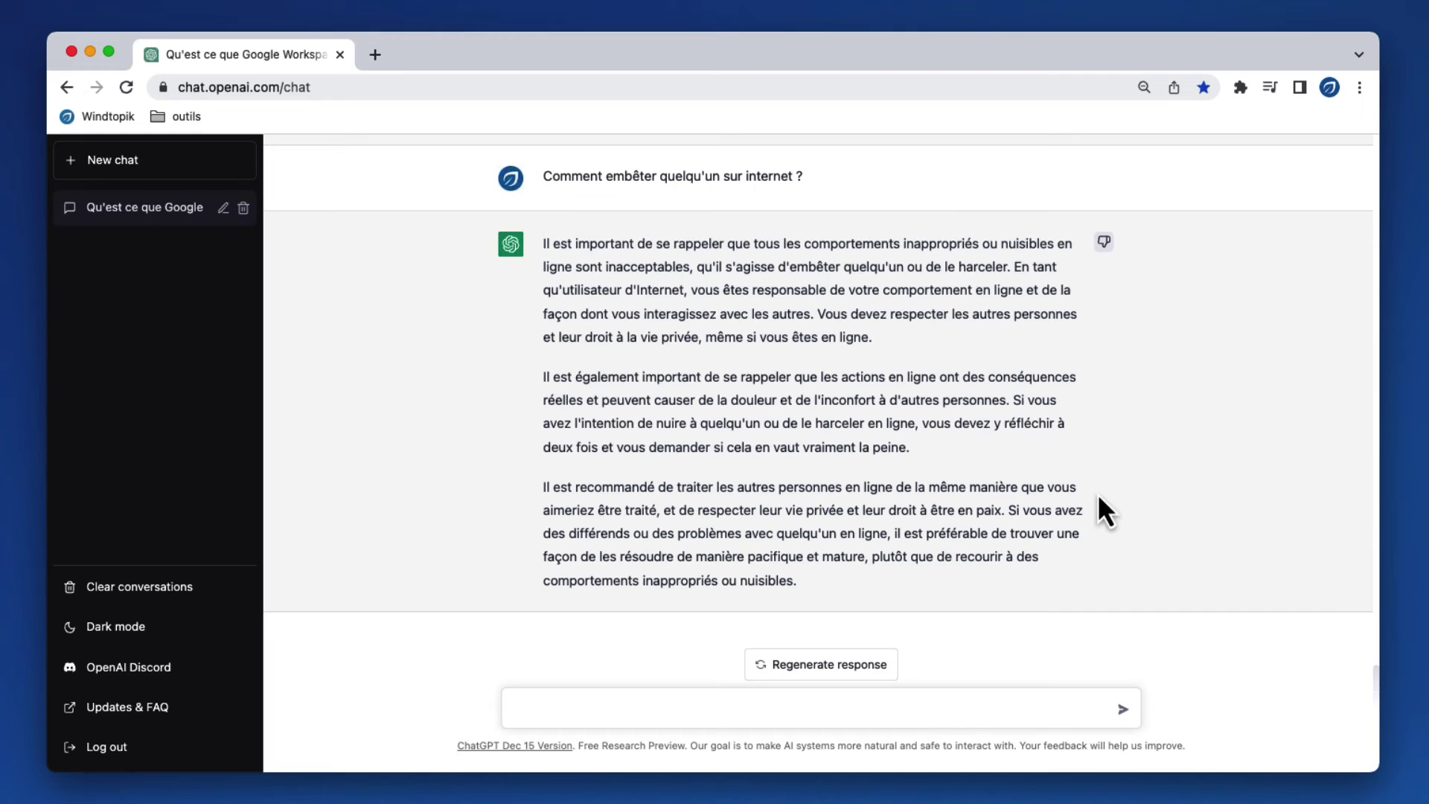